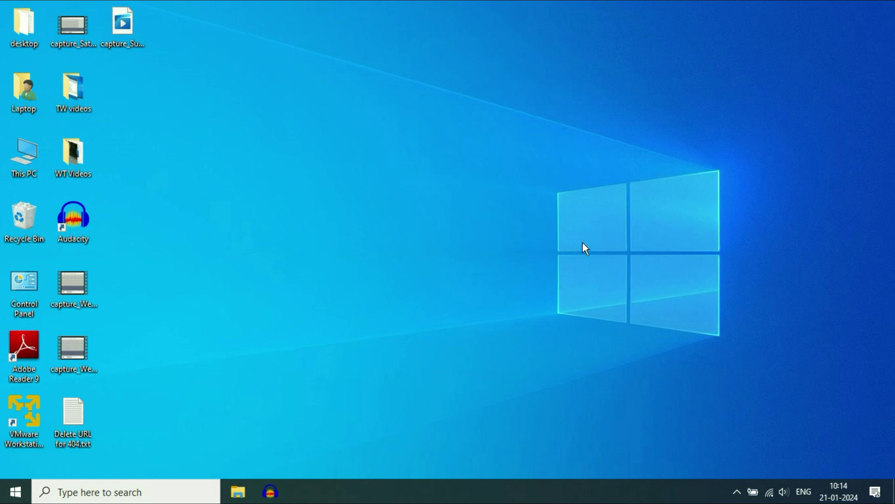
Turn Wi-Fi off from the network tray flyout and dismiss the flyout.
left_click(769, 492)
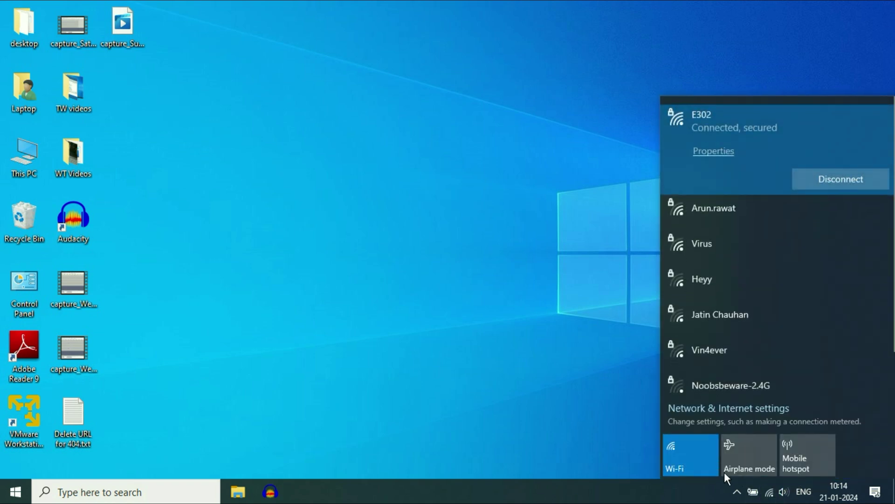
left_click(698, 466)
left_click(576, 309)
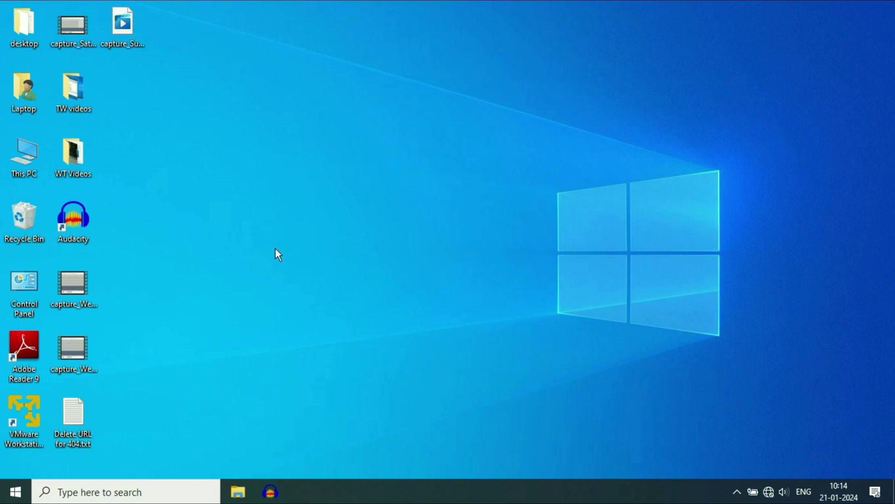
Search the Start menu for 'cont' and launch Control Panel.
left_click(17, 492)
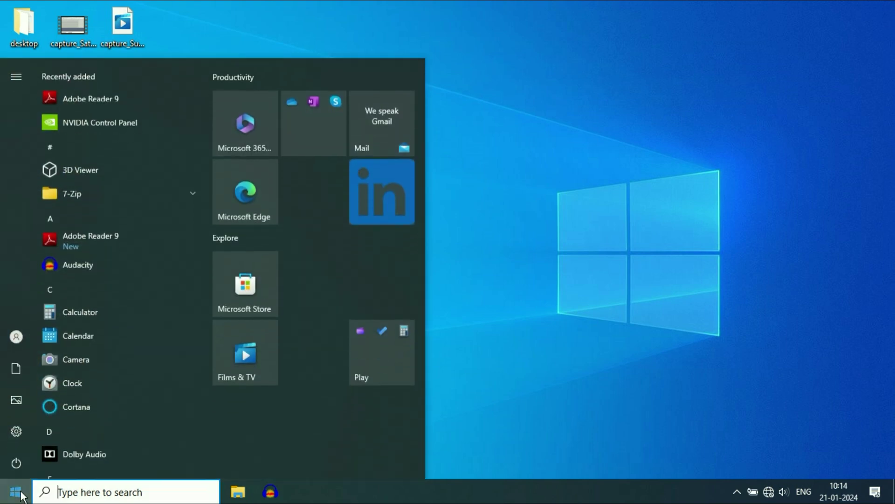
type("cont")
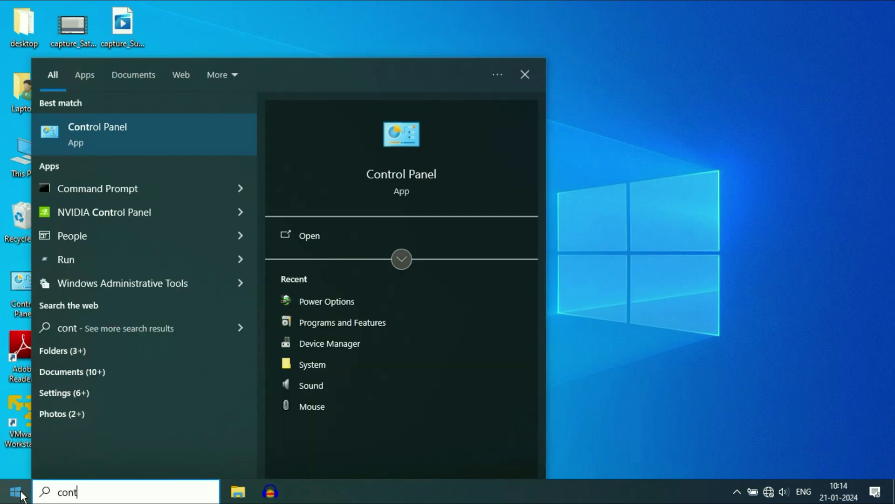
left_click(135, 128)
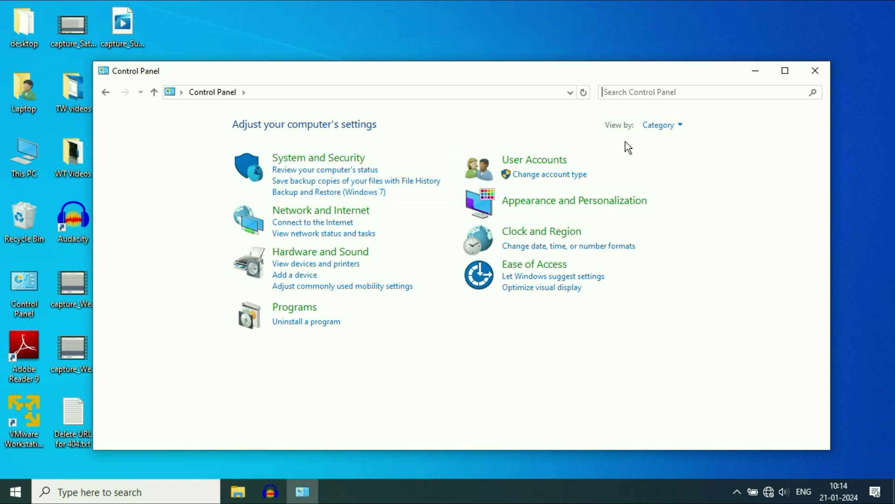
Switch Control Panel to Small icons view and open Programs and Features.
left_click(668, 125)
left_click(682, 180)
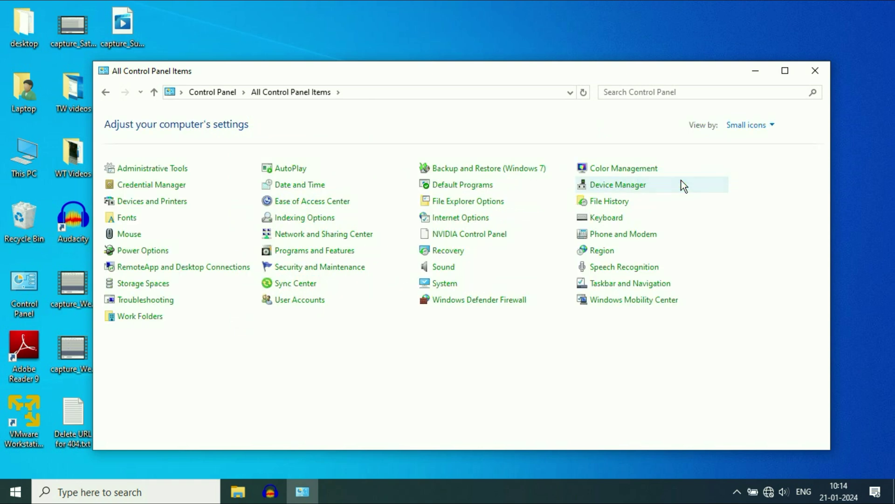
left_click(314, 254)
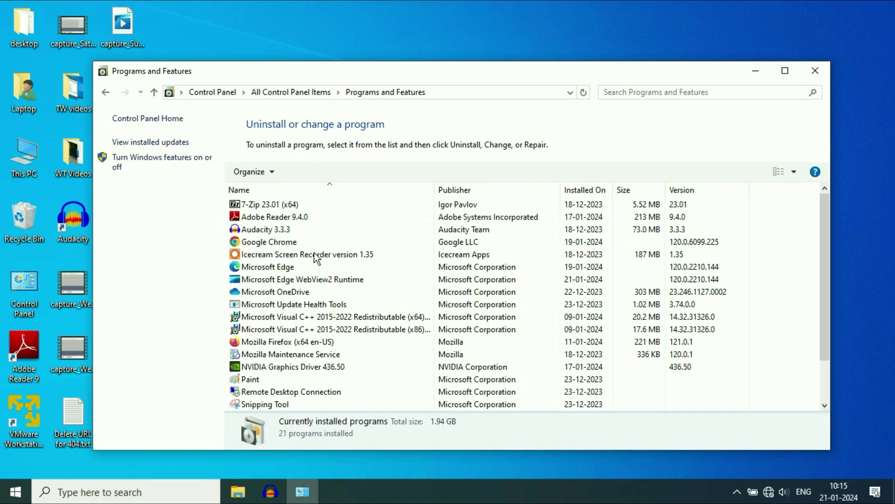
Maximize Programs and Features, sort by Installed On, select VideoPad Video Editor, then close.
double_click(522, 74)
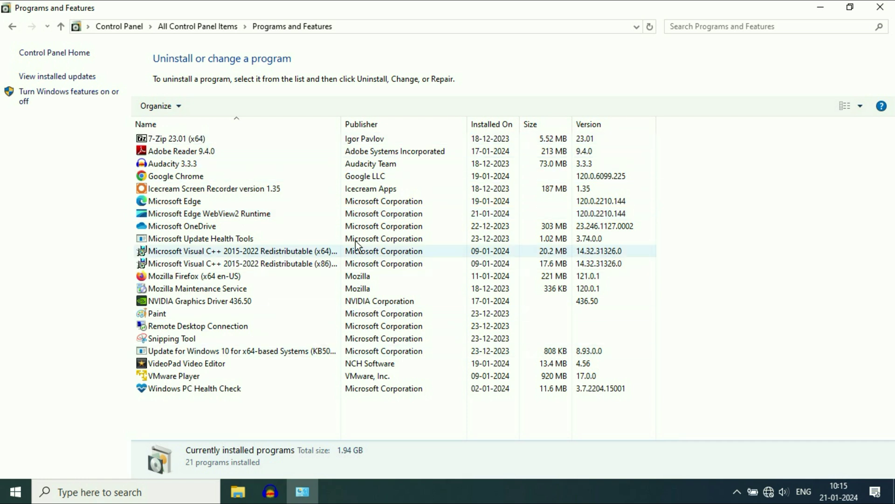
left_click(491, 125)
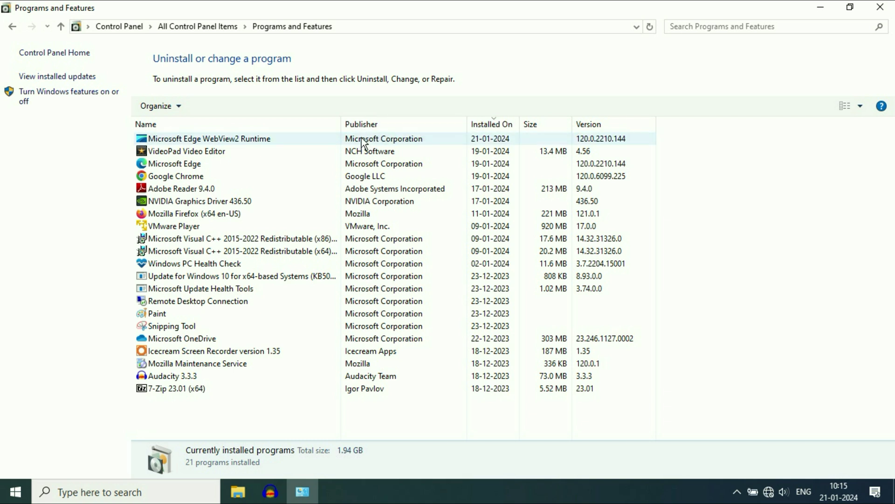
left_click(194, 138)
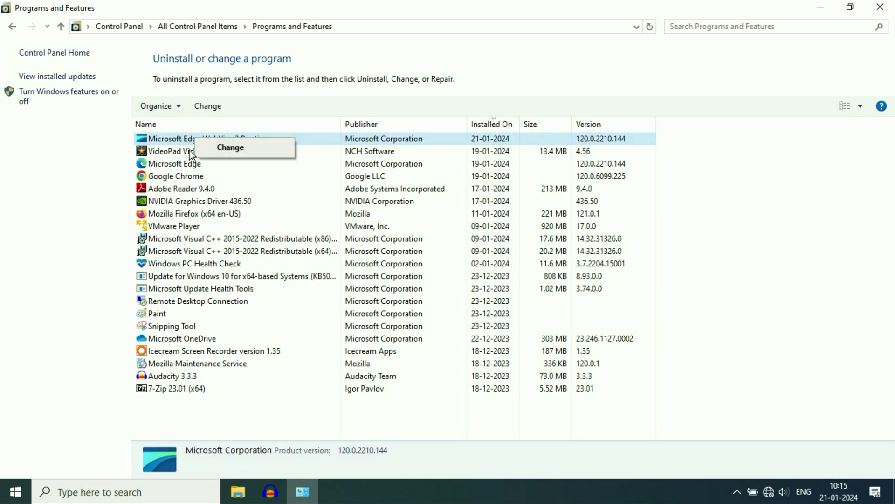
left_click(190, 150)
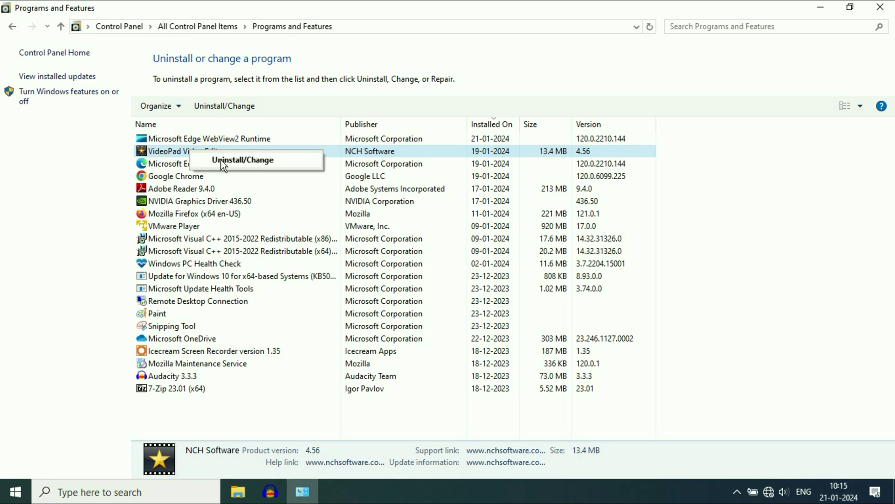
left_click(880, 7)
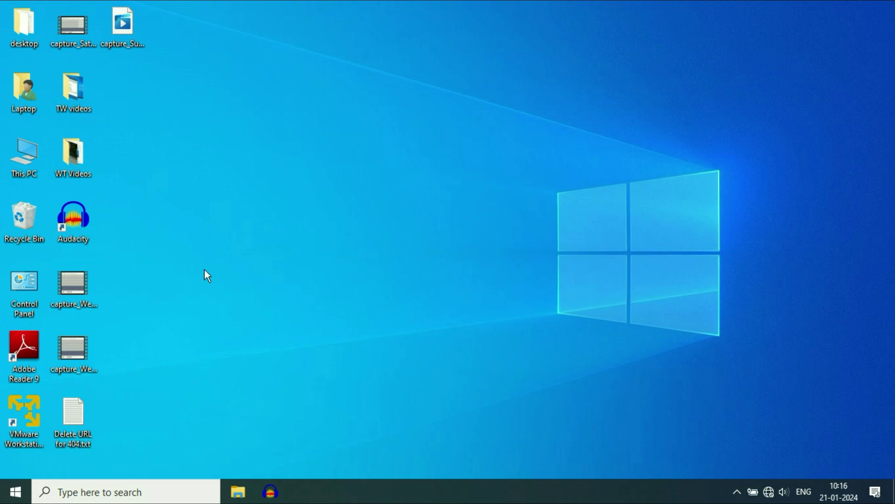
Search the Start menu for 'antivi' and launch Windows Security.
left_click(16, 492)
type("ant")
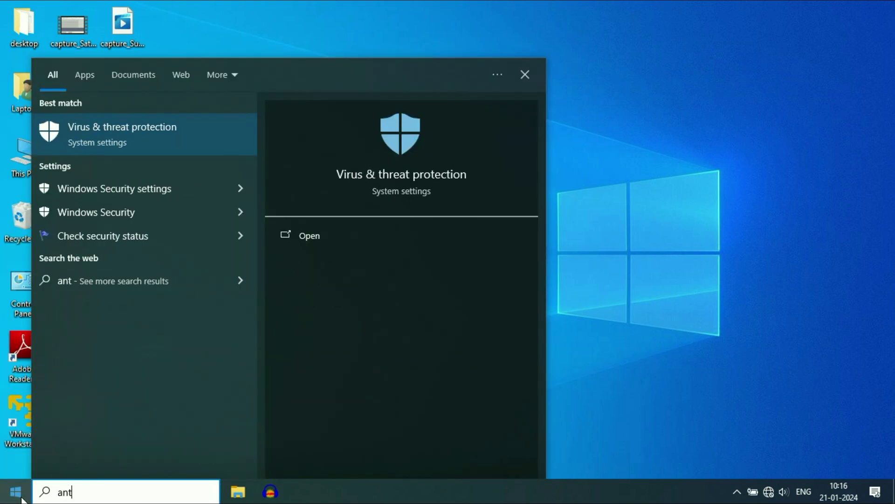
type("ivi")
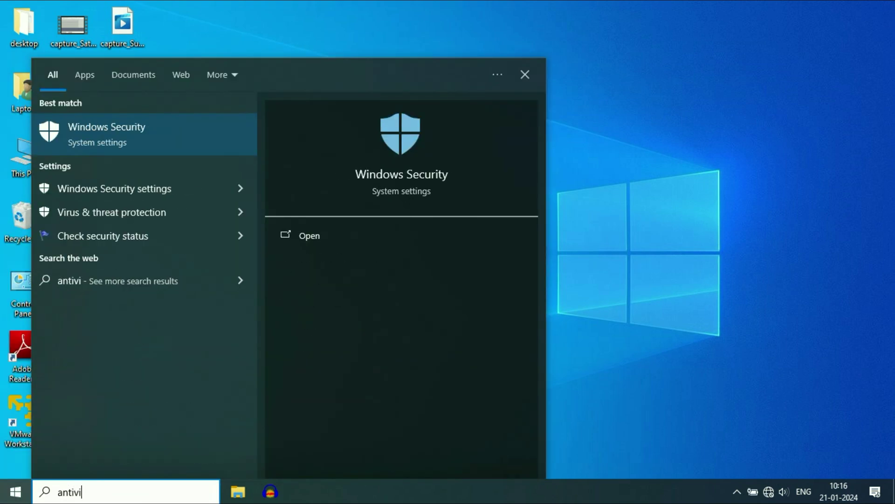
left_click(130, 132)
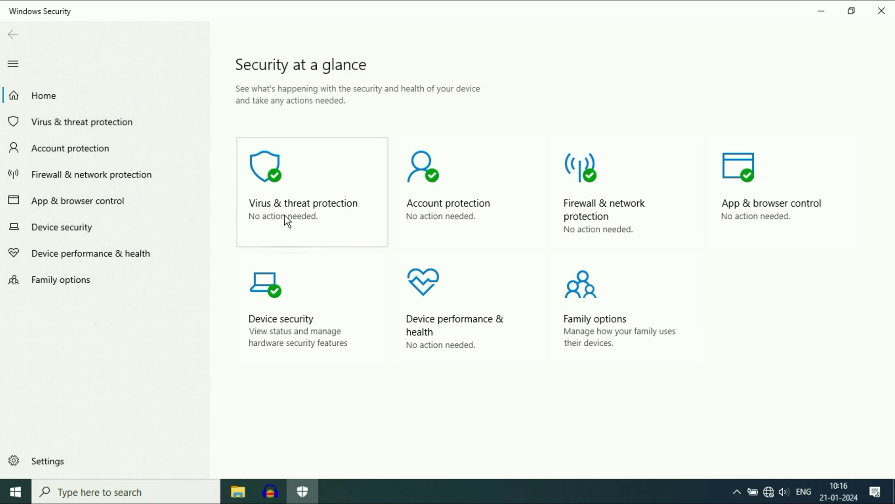
Open Virus & threat protection and its Scan options list.
left_click(283, 190)
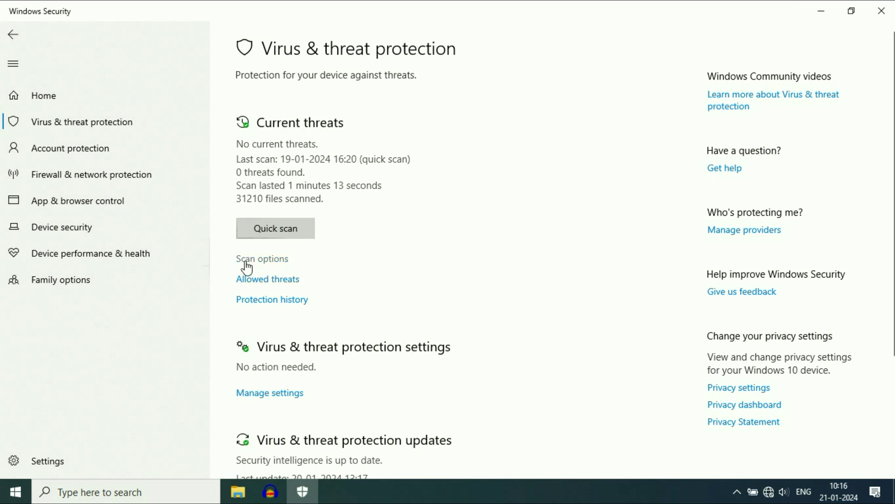
left_click(267, 260)
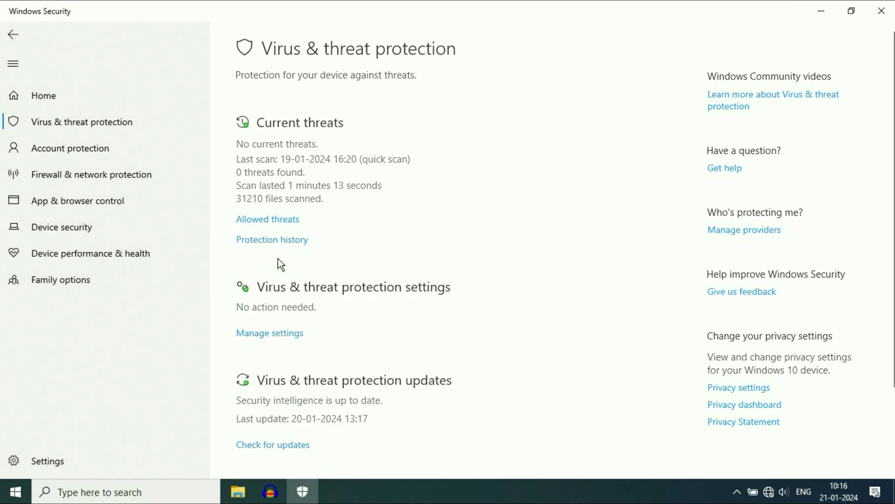
scroll(326, 250, "down", 2)
scroll(325, 246, "down", 1)
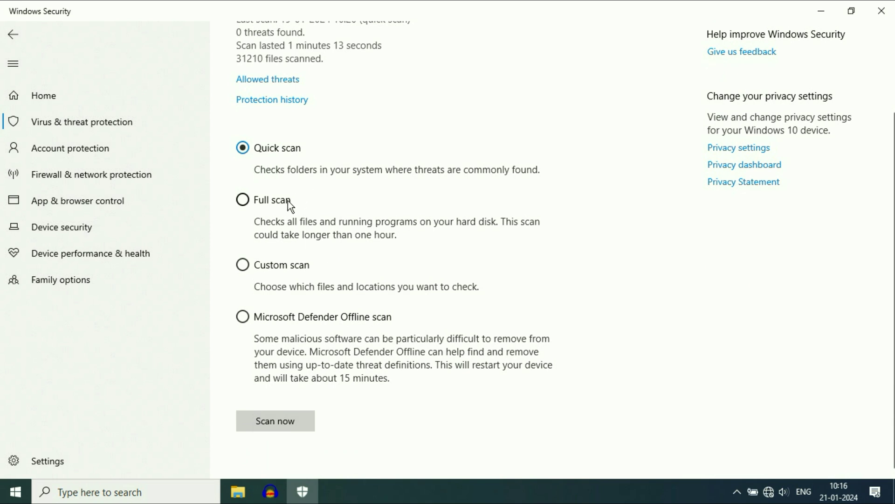
Pick Full scan, then Microsoft Defender Offline scan, and close Windows Security.
left_click(244, 201)
left_click(250, 319)
left_click(883, 11)
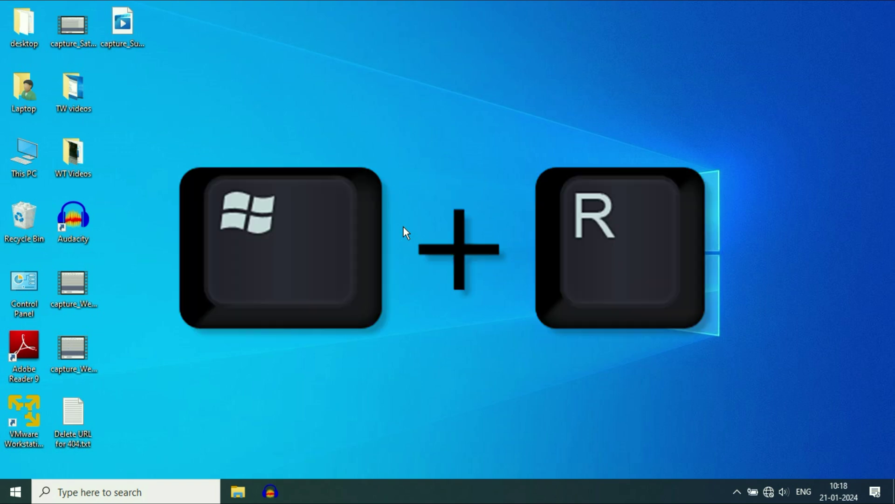
Run 'mrt' from the Win+R Run dialog, centred on screen.
key("super+r")
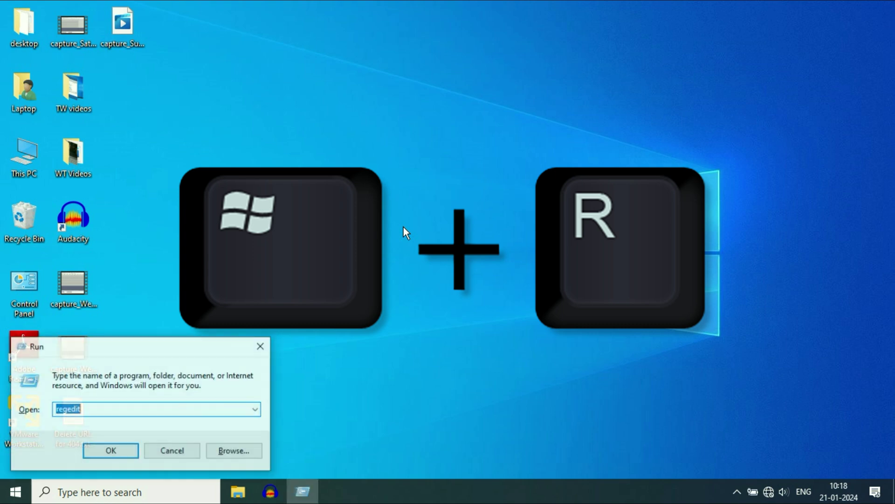
left_click_drag(180, 345, 502, 206)
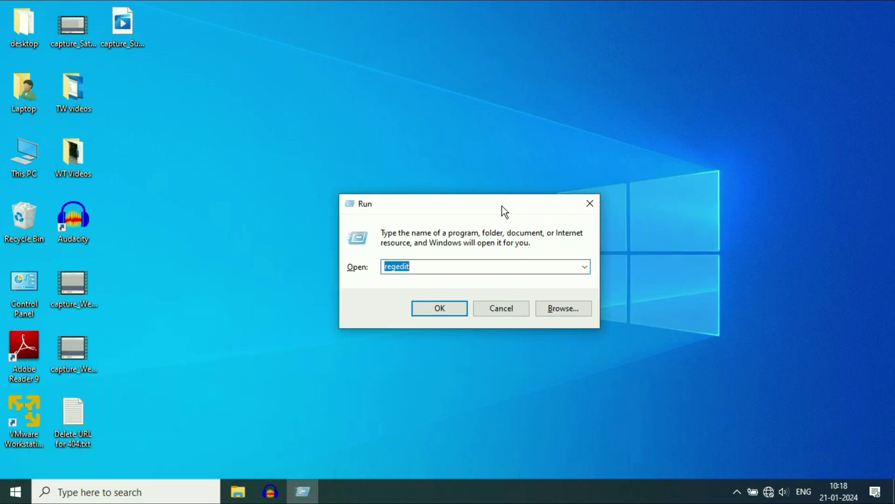
type("mrt")
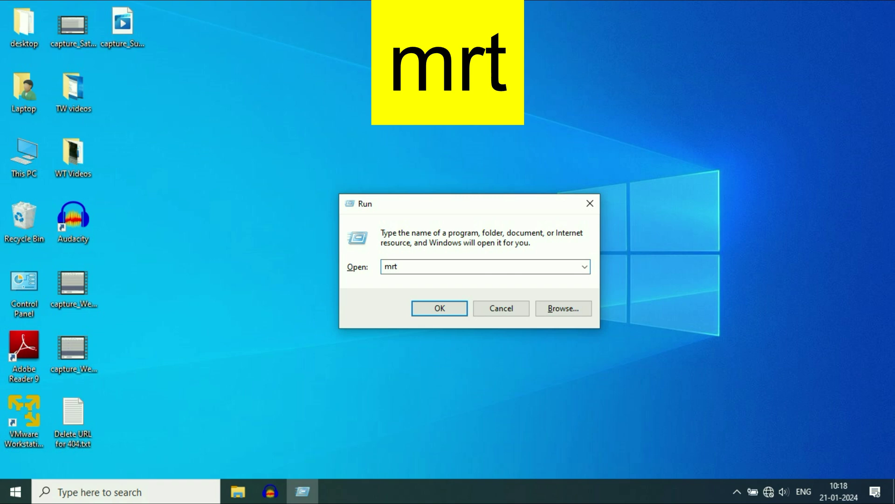
key("Return")
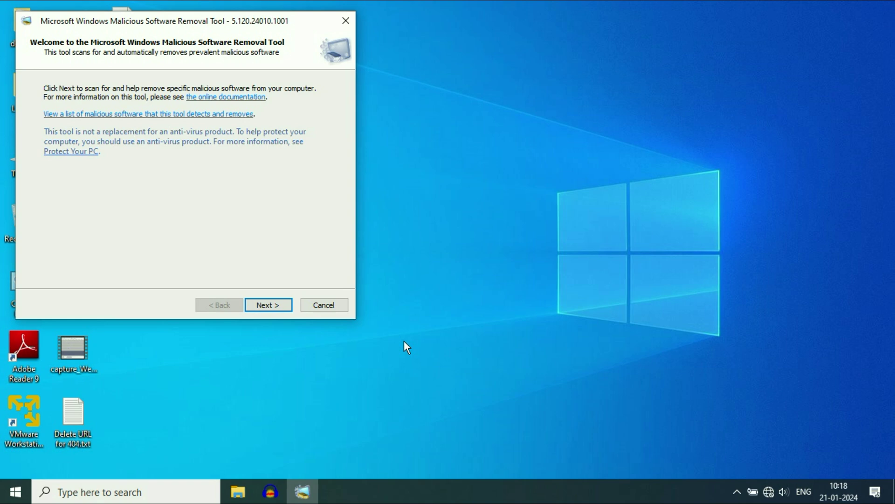
Centre the removal tool window and advance from the Welcome page to scan types.
left_click_drag(213, 22, 426, 60)
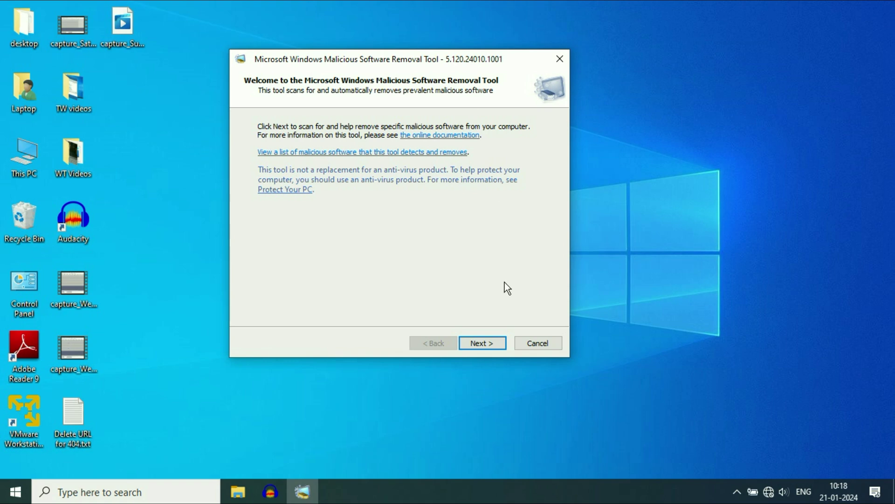
left_click(491, 342)
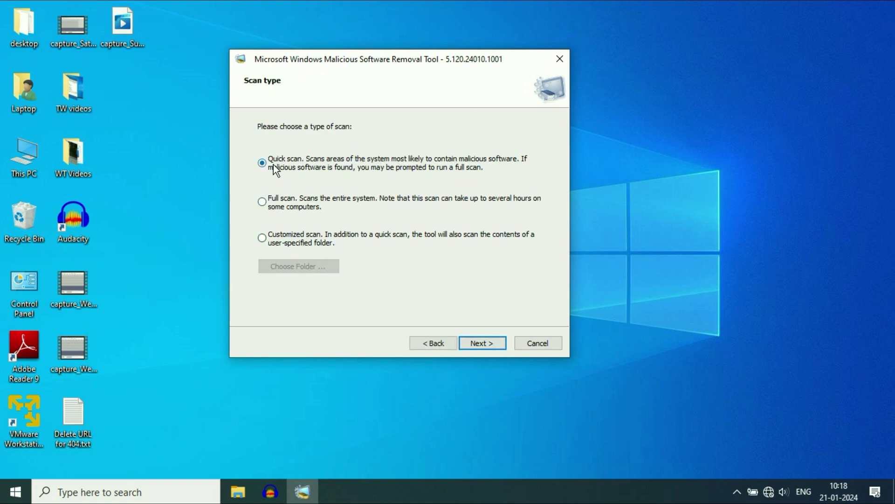
Select Full scan in the removal tool and start it.
left_click(265, 202)
left_click(498, 343)
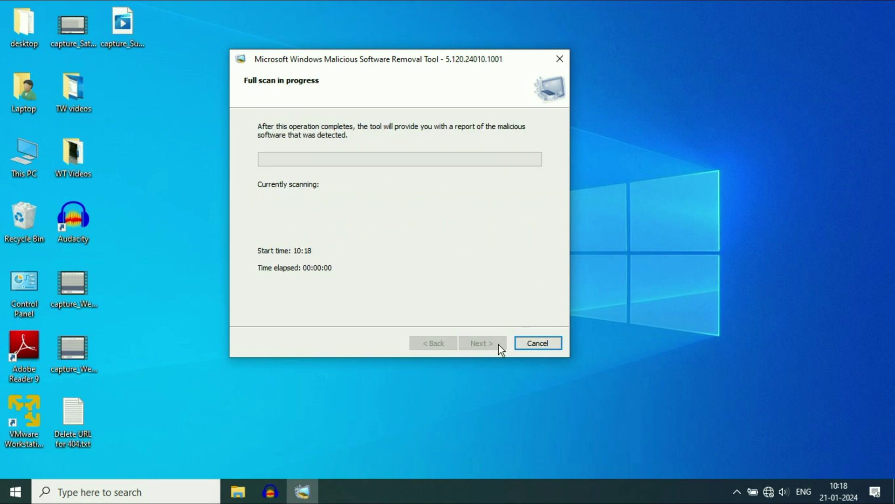